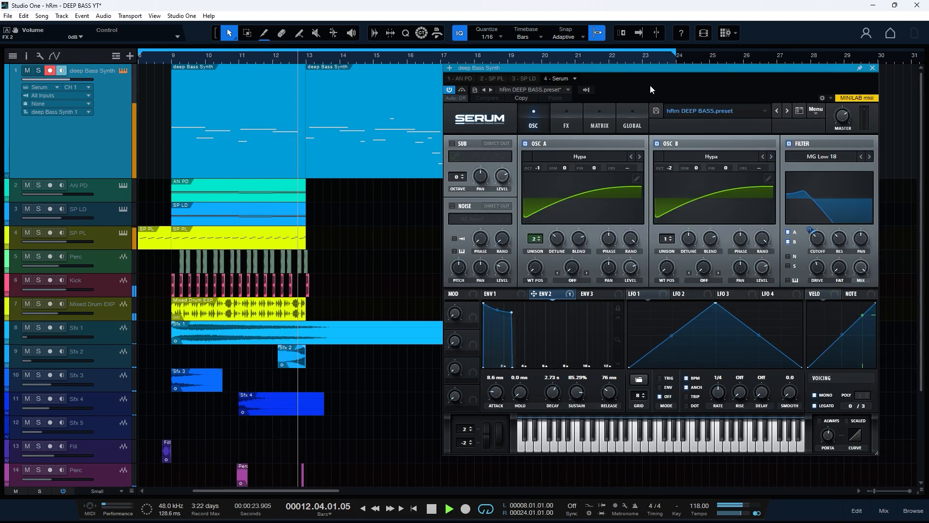
key("s")
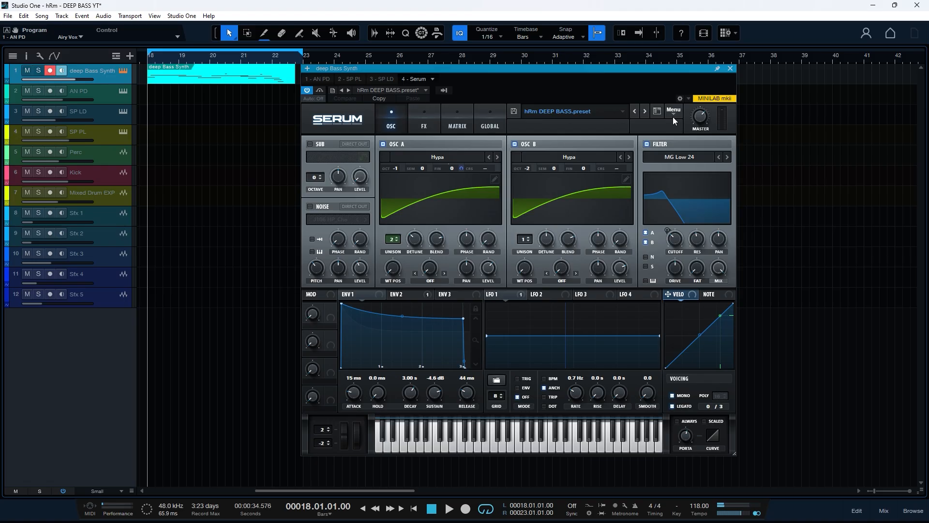
Reset the Serum synth on the deep Bass Synth track to its initial preset
left_click(672, 117)
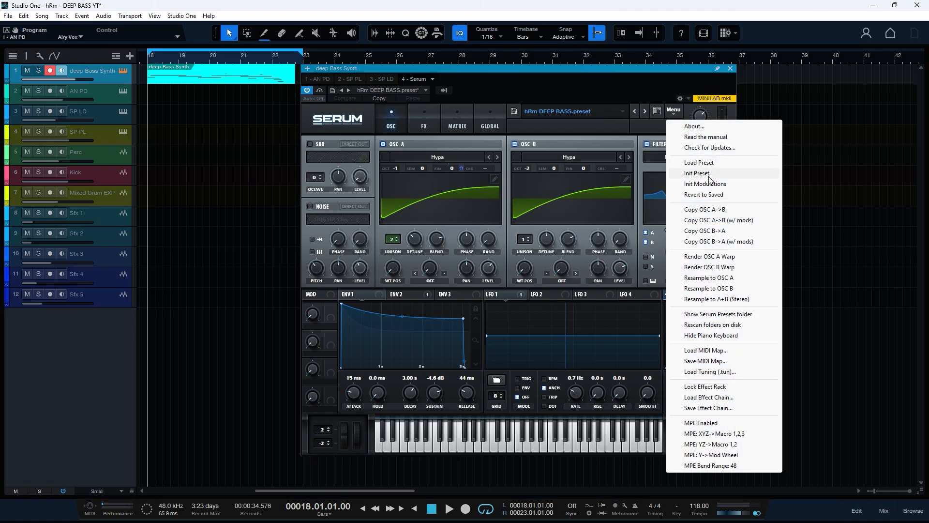
left_click(709, 175)
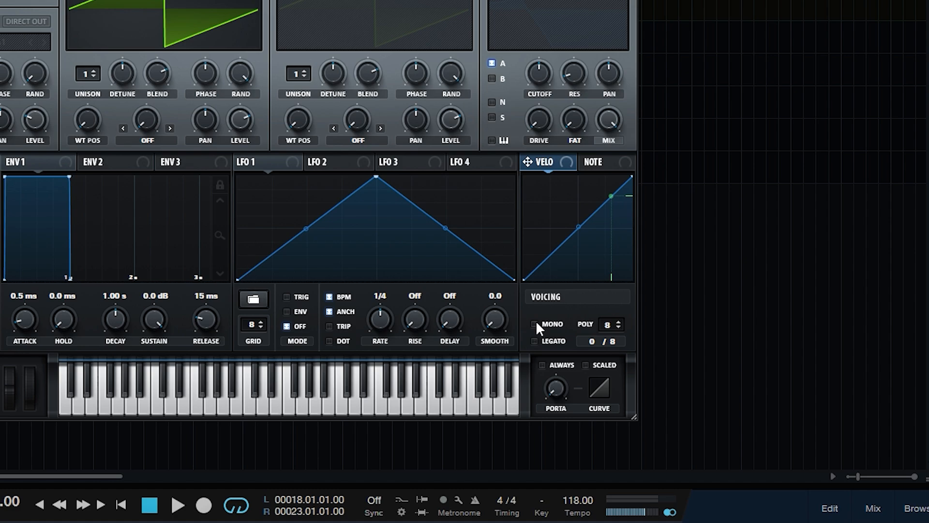
Set the voicing to mono and legato with always-on portamento at 627 ms, and play the clip to hear it
left_click(535, 323)
left_click(543, 365)
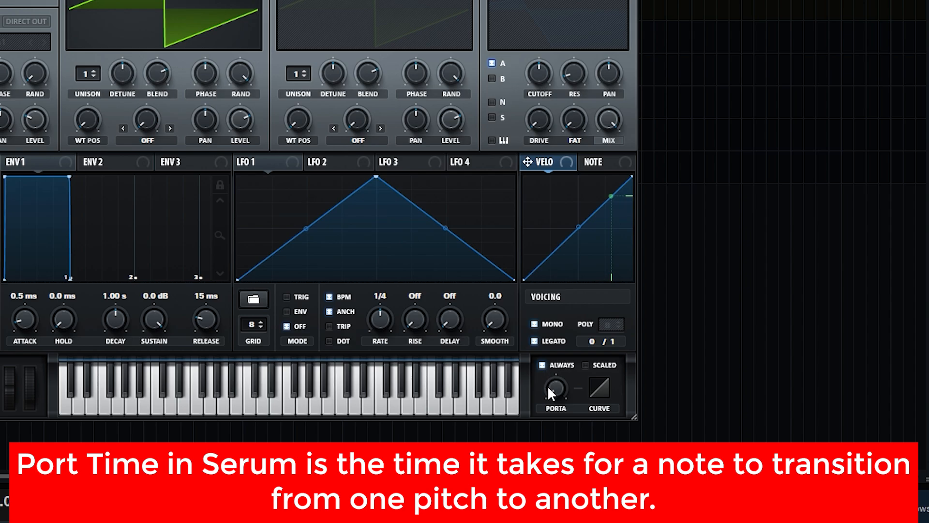
left_click_drag(547, 385, 580, 312)
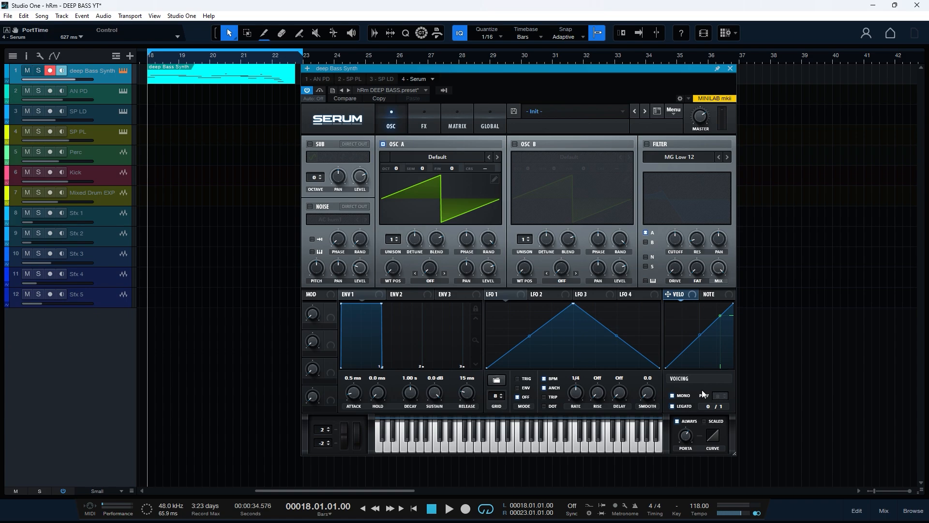
key("space")
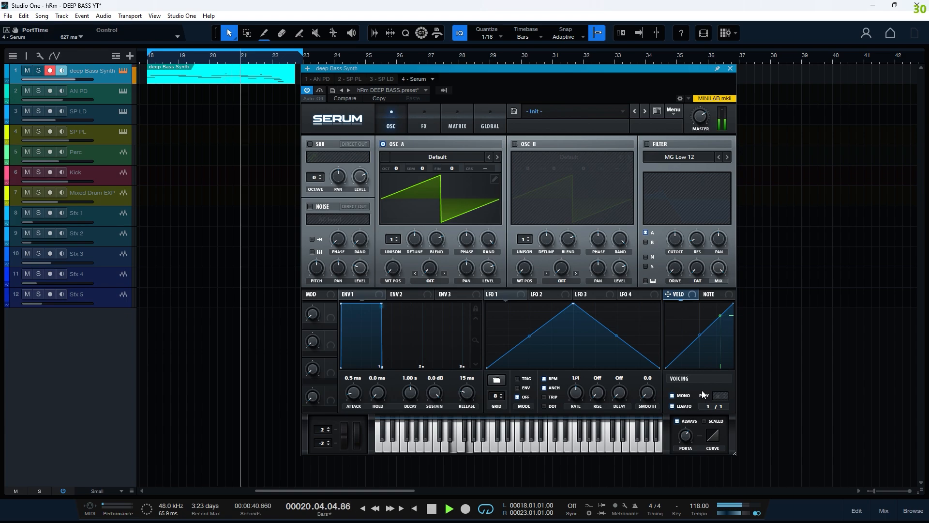
key("space")
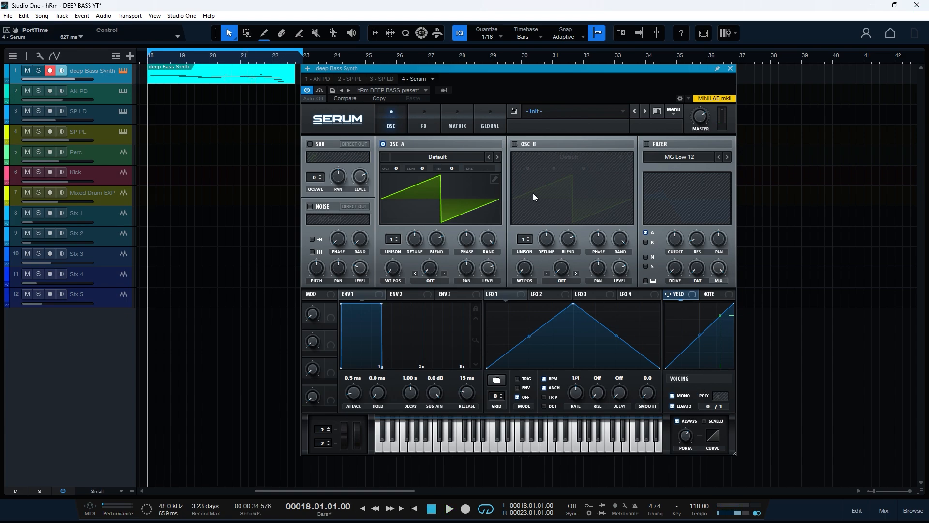
Turn on oscillator B and switch off oscillator A
left_click(514, 143)
left_click(383, 144)
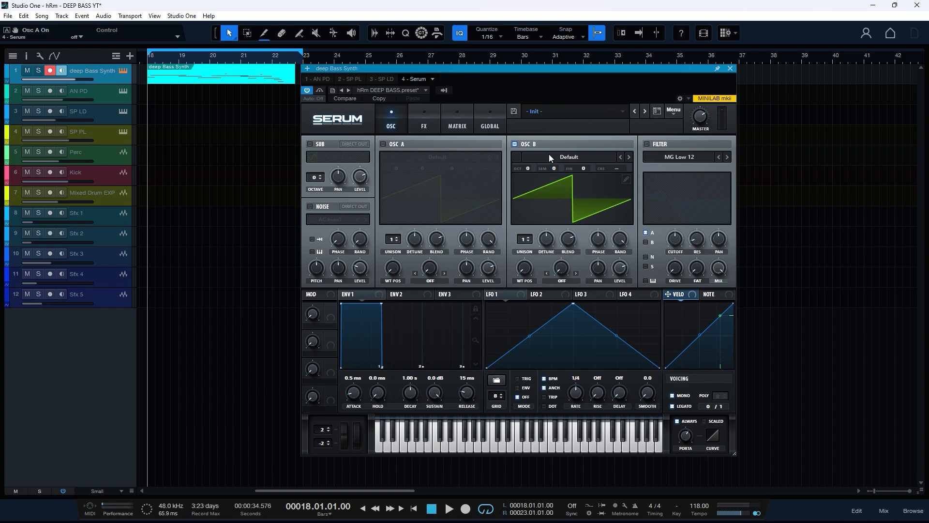
Try the Basic Shapes wavetable on oscillator B with its wavetable position moved to the sawtooth shape
left_click(548, 155)
mouse_move(556, 165)
left_click(622, 215)
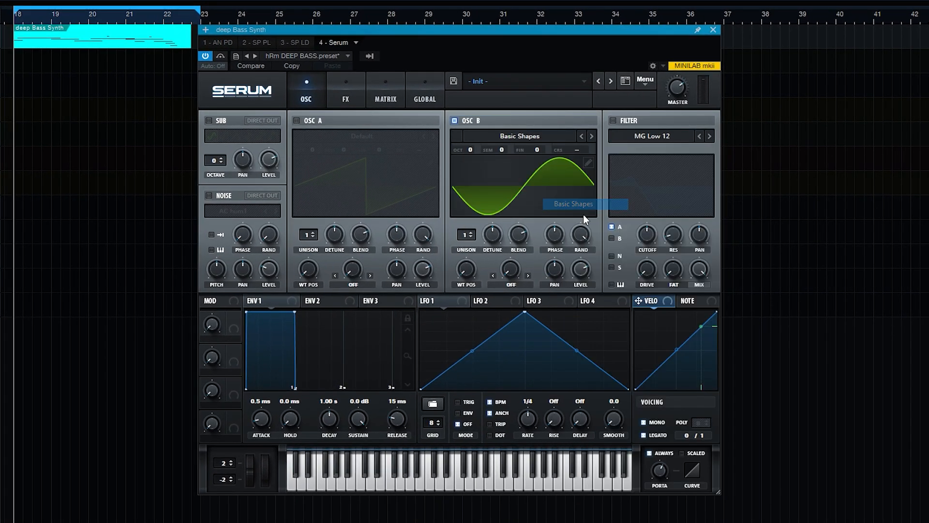
left_click_drag(466, 268, 466, 252)
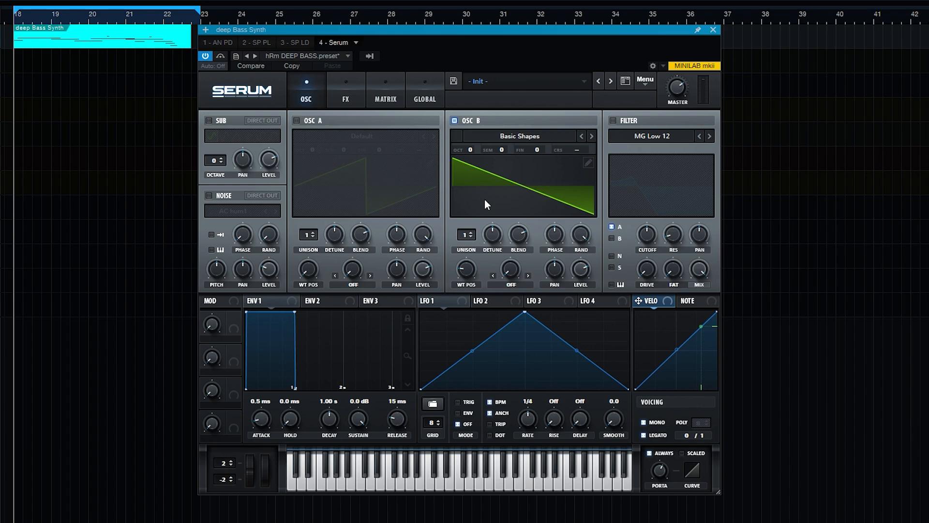
Load the digital Hypa wavetable into oscillator B at octave -2, and play the clip to hear it
left_click(520, 135)
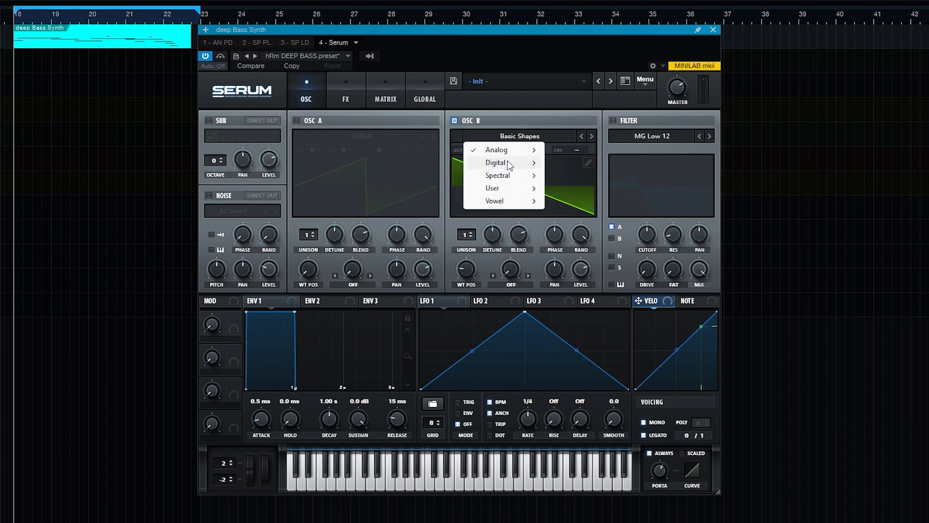
mouse_move(507, 162)
left_click(642, 162)
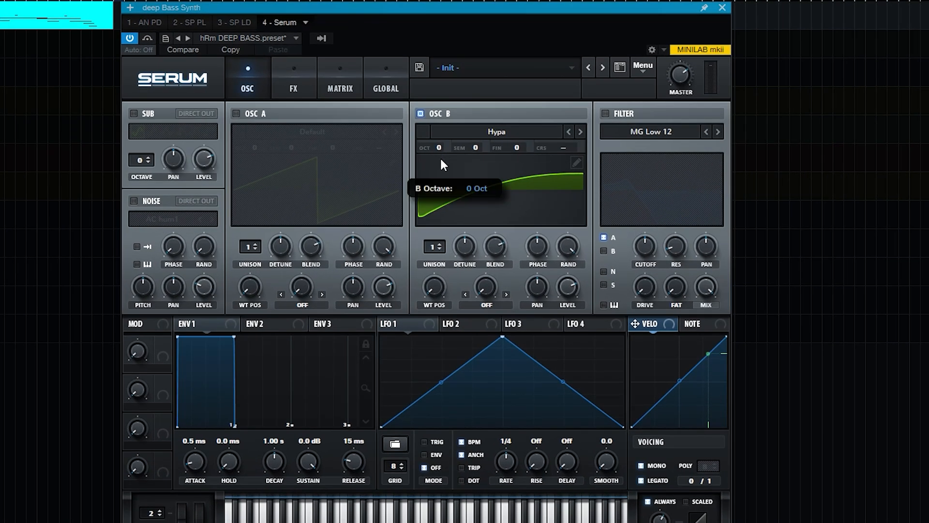
left_click_drag(441, 165, 445, 189)
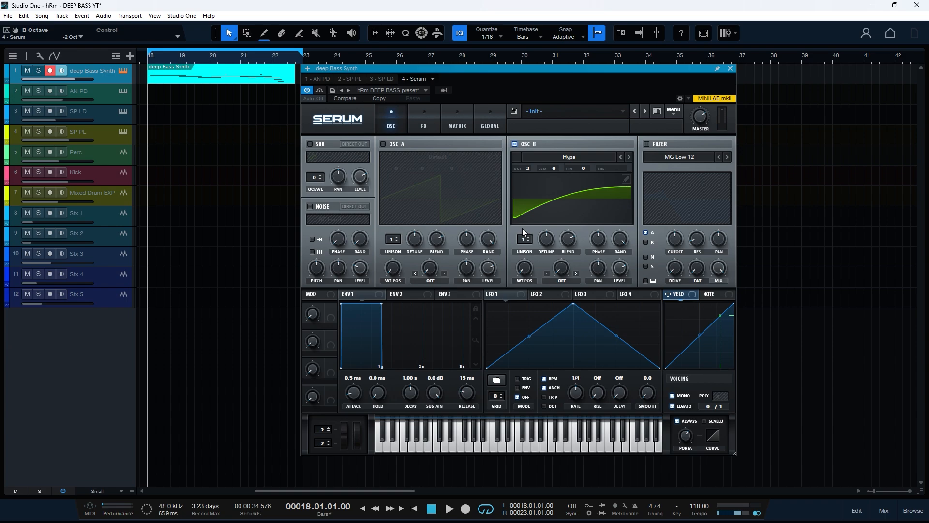
key("space")
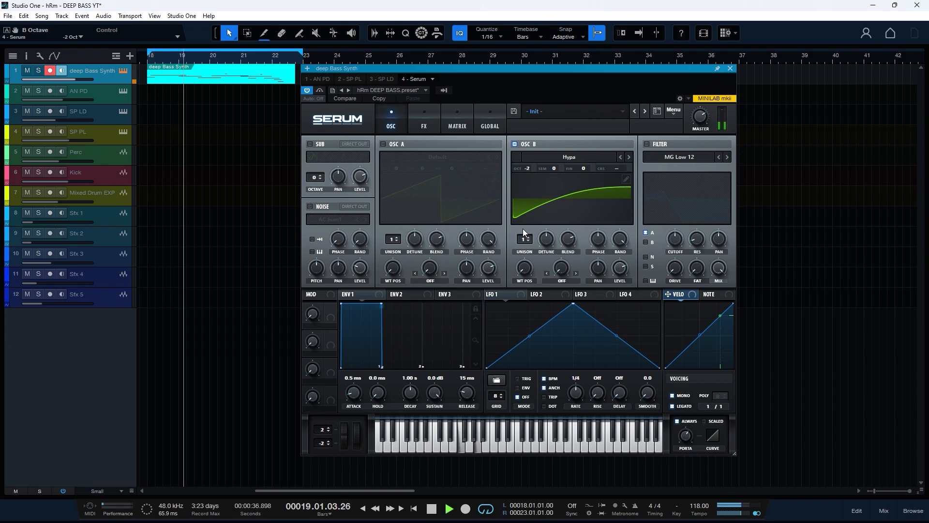
key("space")
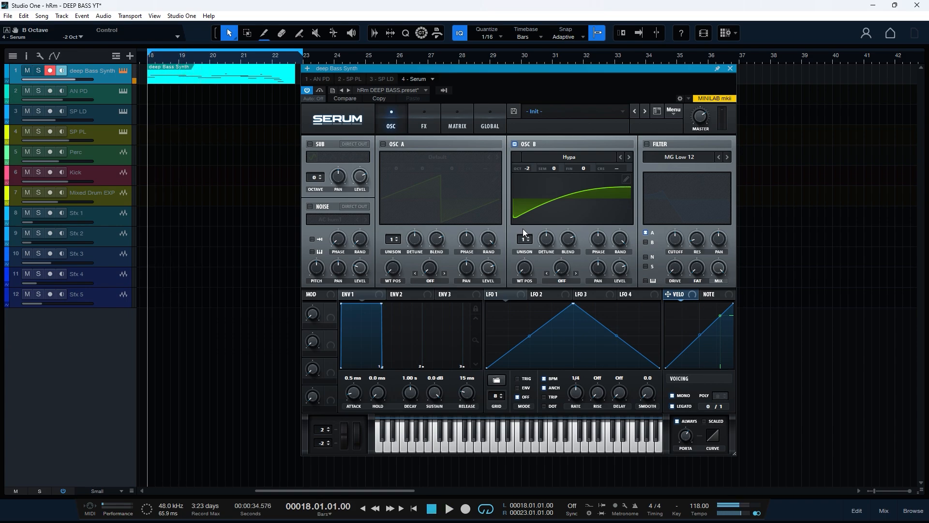
Turn oscillator A back on and load the digital Hypa wavetable into it at octave -1
left_click(383, 144)
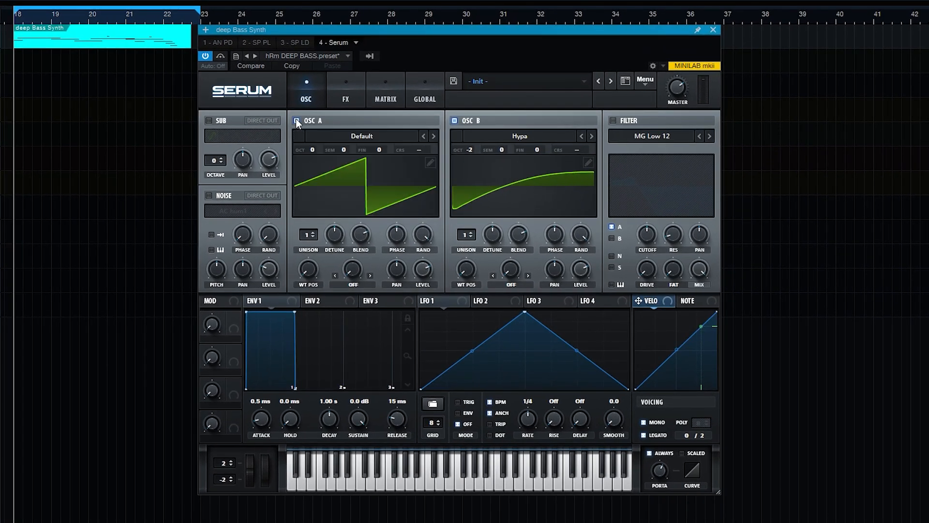
left_click(346, 135)
mouse_move(350, 162)
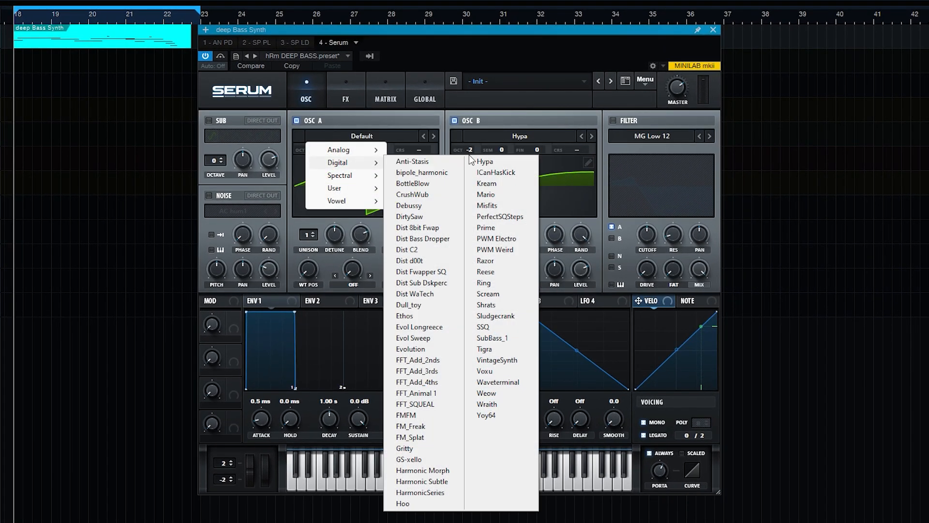
left_click(493, 163)
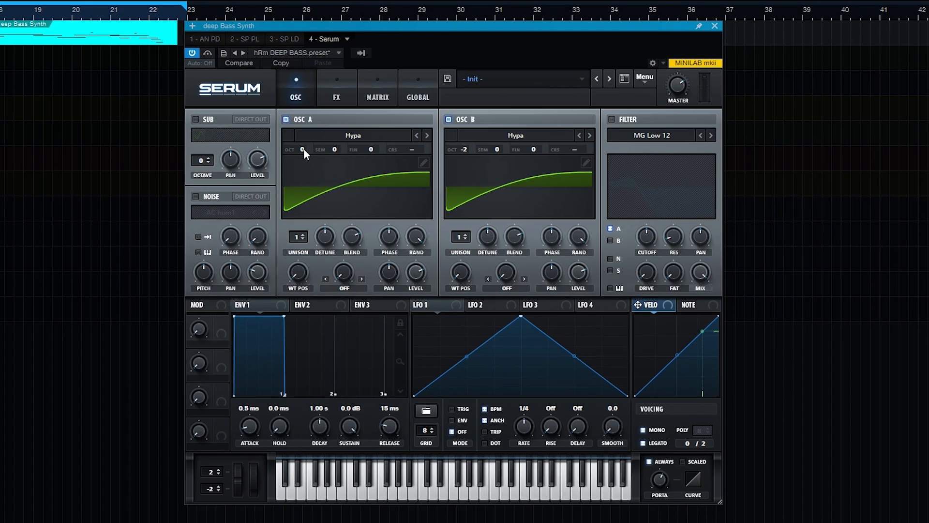
left_click_drag(314, 151, 316, 164)
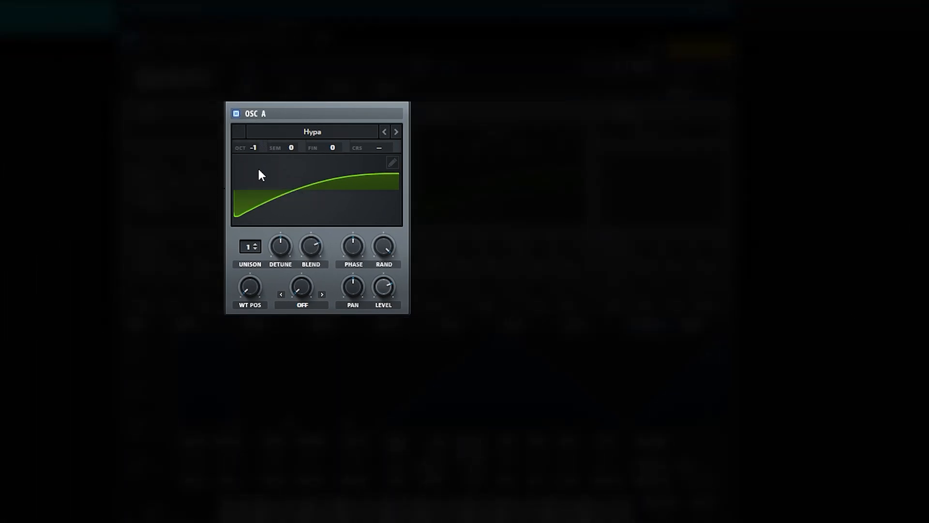
Give oscillator A 2 unison voices with a detune of 0.11, and play the clip to hear both oscillators
left_click(258, 244)
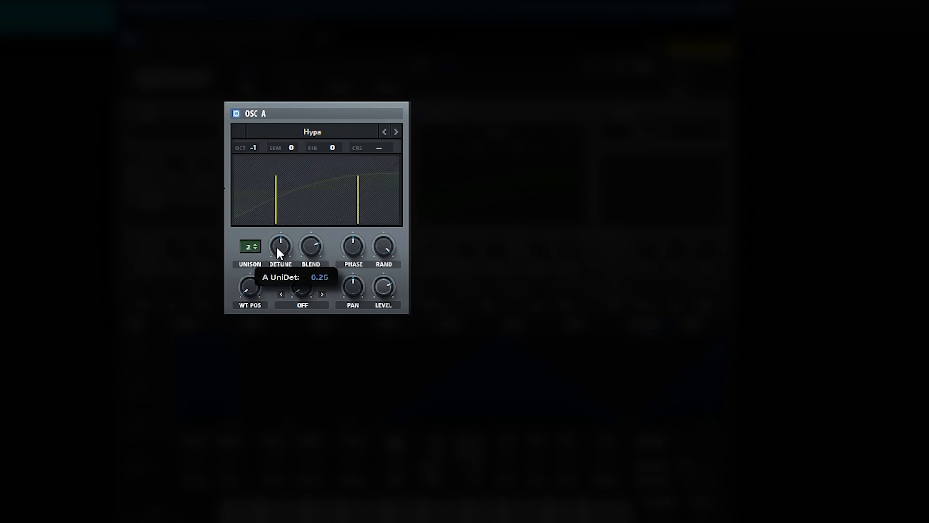
left_click_drag(277, 248, 285, 279)
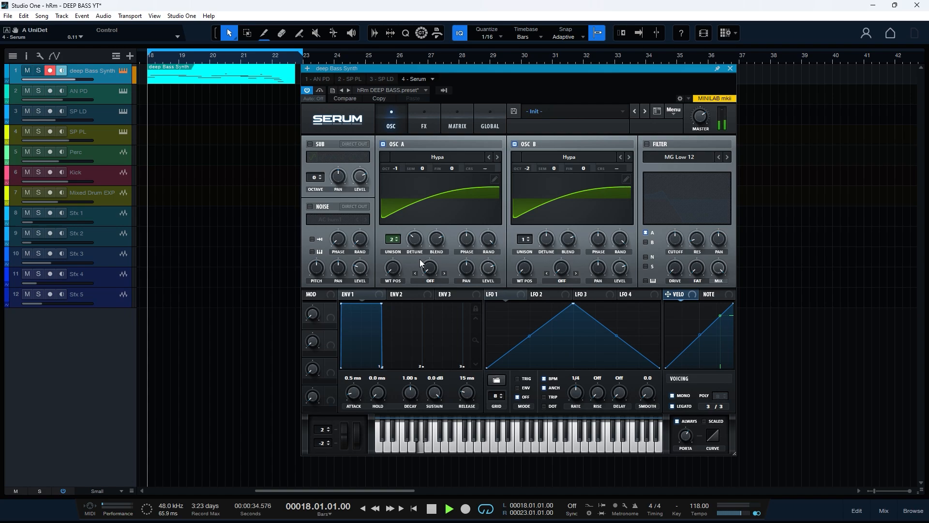
key("space")
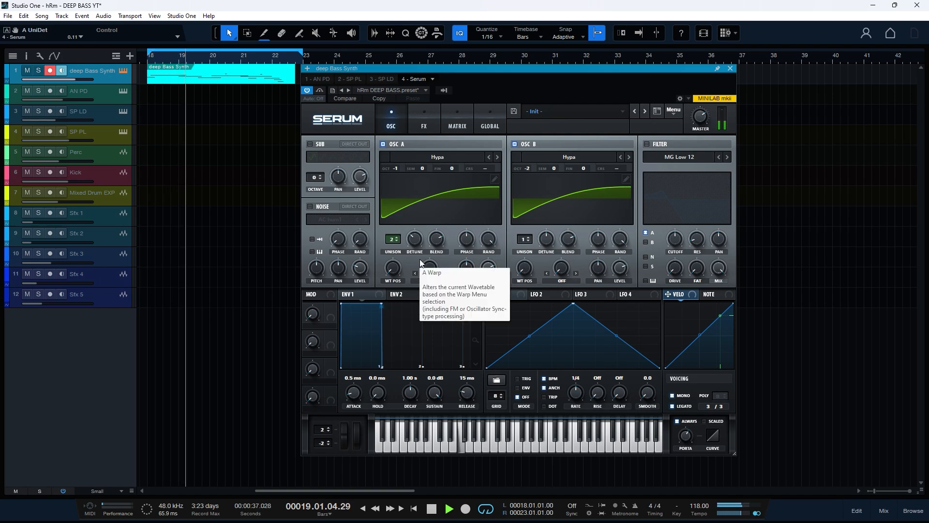
key("space")
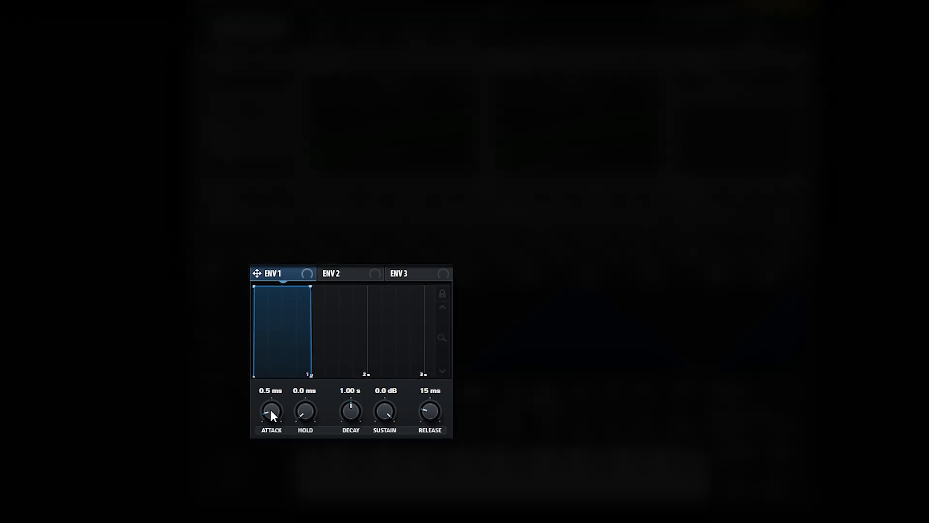
Shape Envelope 1 with a 16 ms attack, 3.11 s decay, -4.9 dB sustain and 56 ms release
left_click_drag(271, 411, 269, 390)
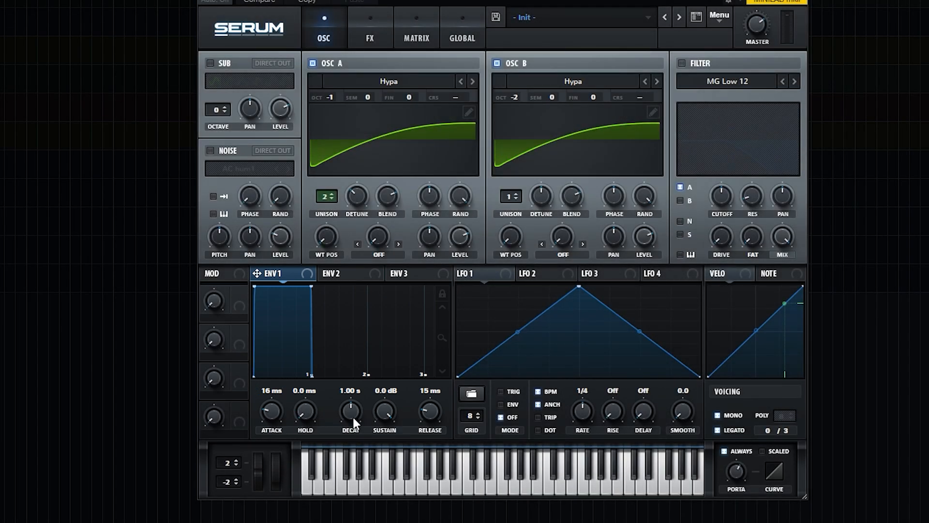
left_click_drag(353, 417, 384, 430)
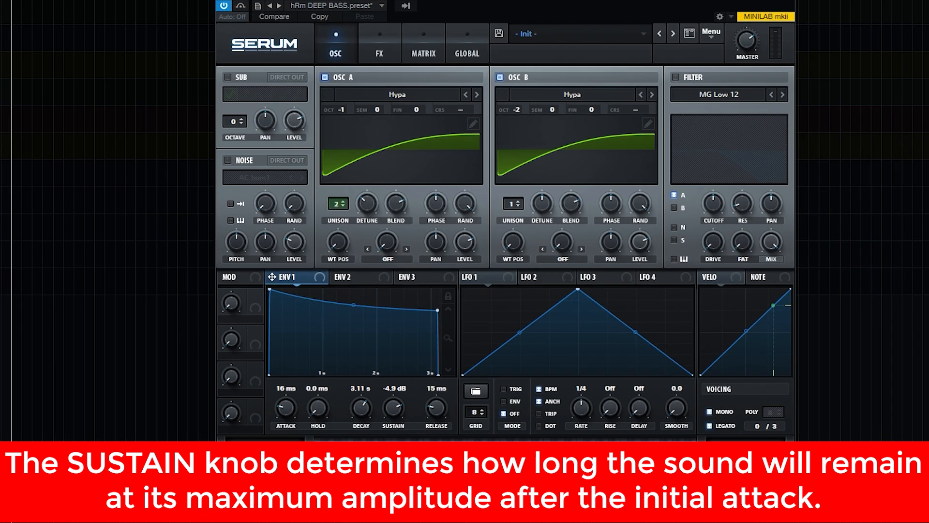
left_click_drag(434, 415, 434, 407)
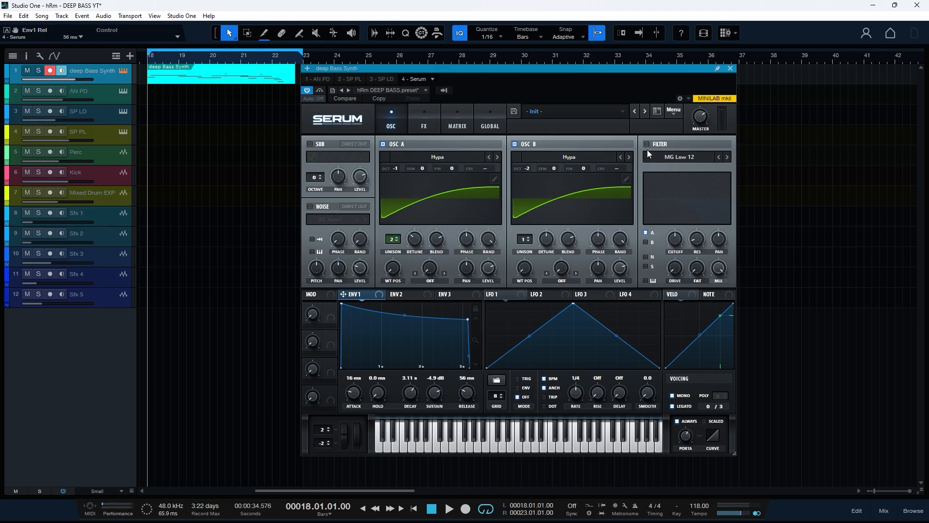
Enable the filter as MG Low 18 and route oscillator B through it along with oscillator A
left_click(647, 144)
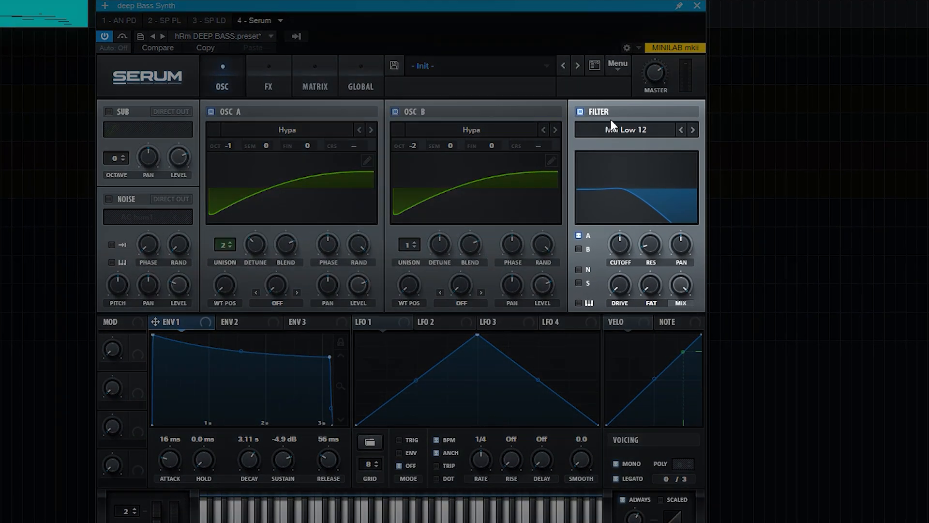
left_click(684, 159)
mouse_move(629, 146)
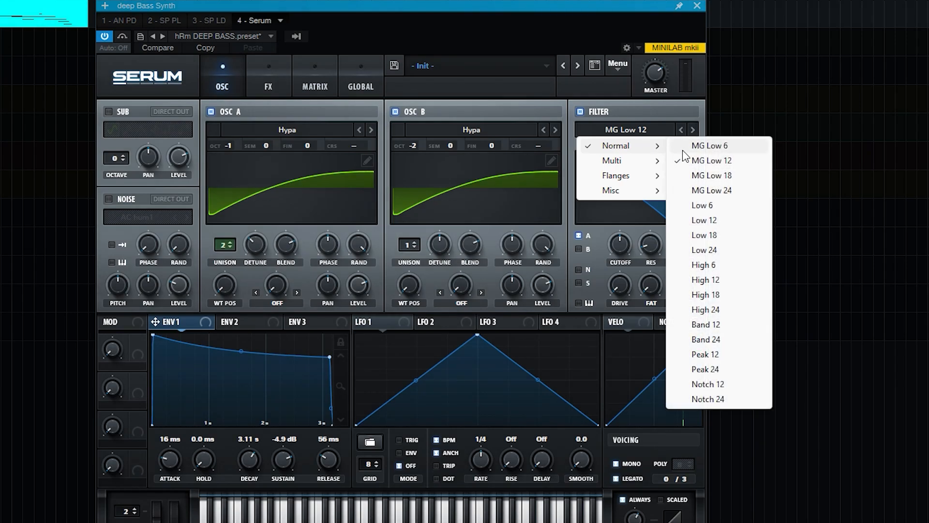
left_click(722, 177)
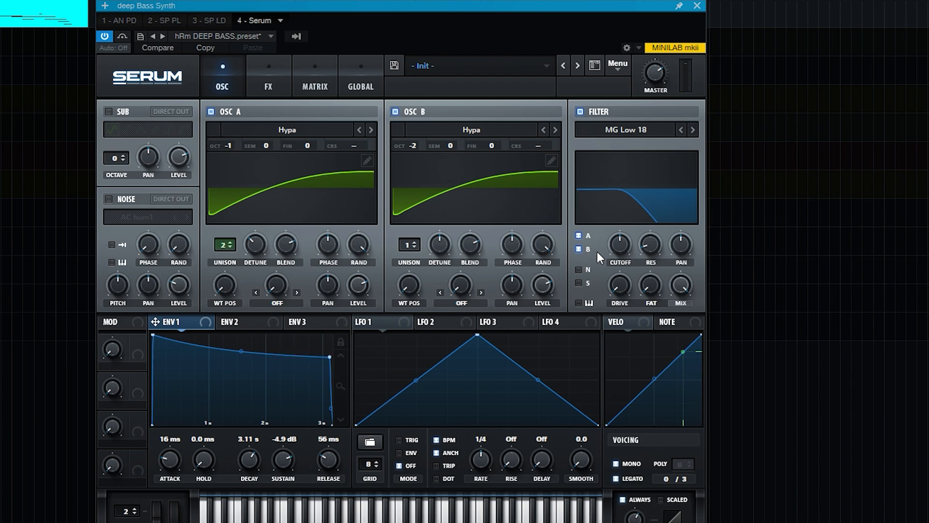
Lower the filter cutoff, raise its resonance slightly and set the filter drive to 45%
left_click_drag(625, 243, 652, 211)
left_click_drag(620, 286, 611, 208)
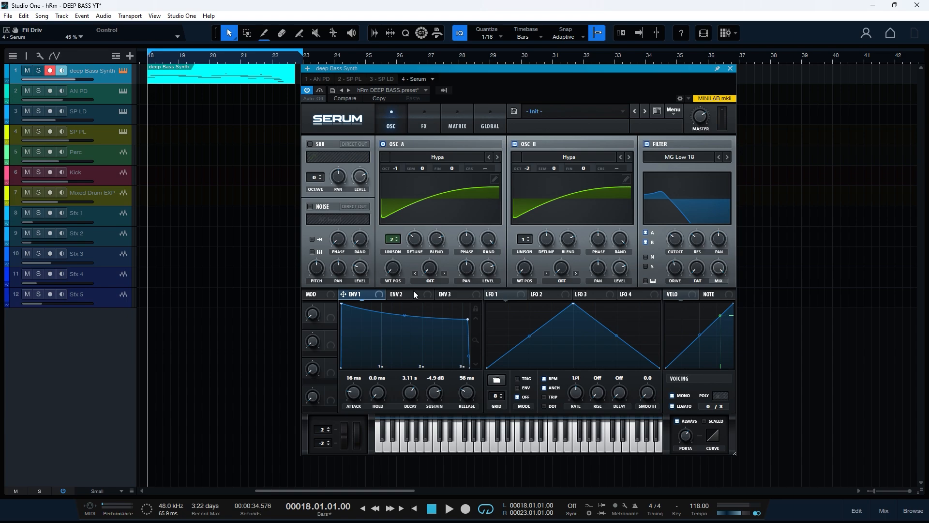
Shape Envelope 2 with an 8.6 ms attack, 3.22 s decay, 57.89% sustain and 76 ms release
left_click(410, 293)
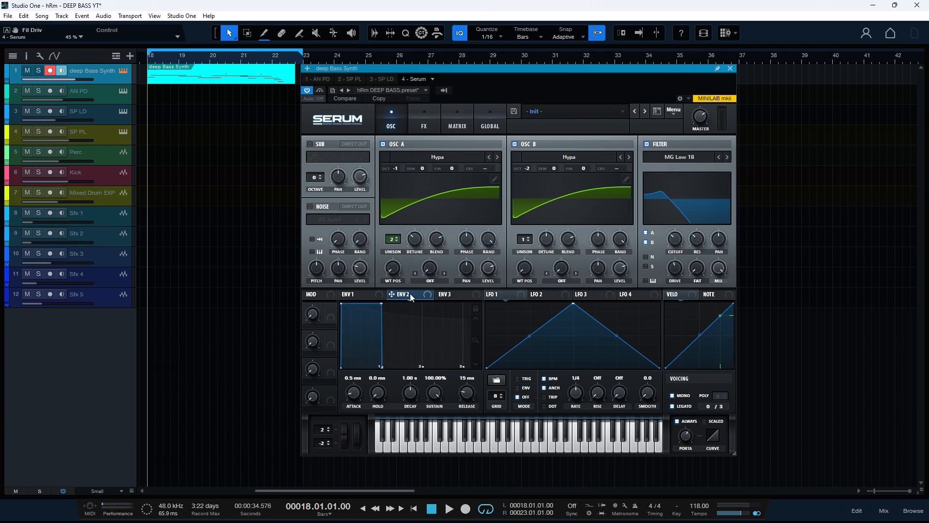
left_click_drag(358, 403, 355, 393)
left_click_drag(412, 396, 450, 452)
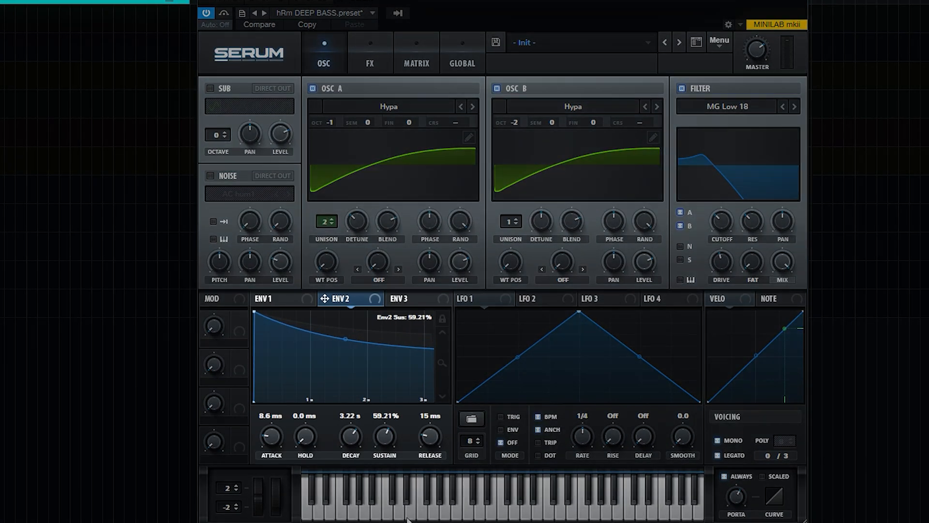
left_click_drag(408, 519, 409, 521)
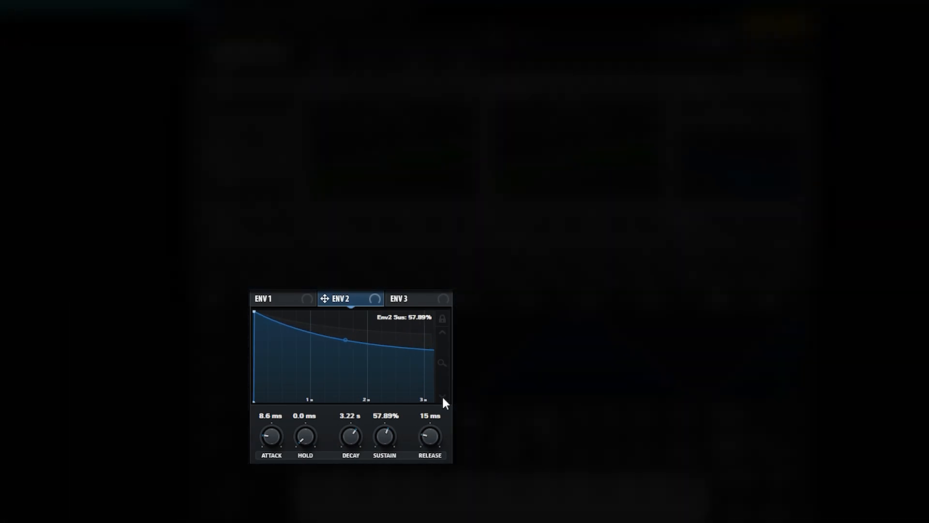
left_click(445, 332)
left_click_drag(433, 436, 433, 422)
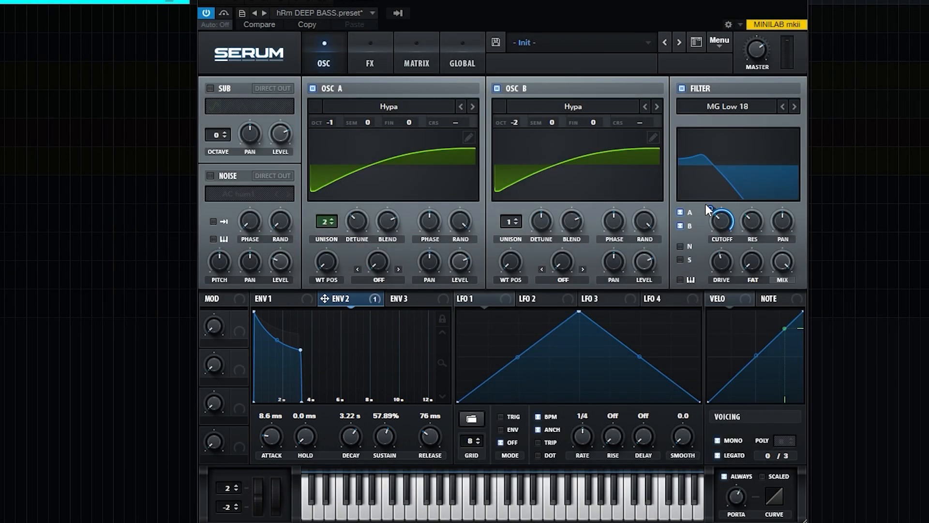
Modulate the filter cutoff with Envelope 2 at an amount of 12
left_click_drag(708, 208, 709, 251)
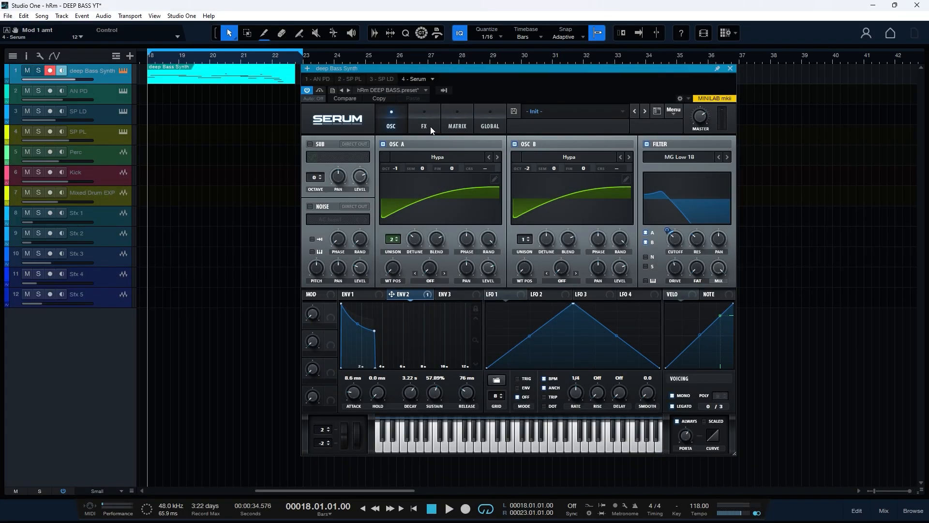
Add a Tube distortion effect with its filter at 6645 Hz and Q 2.9, drive at 67% and mix at 71%
left_click(427, 124)
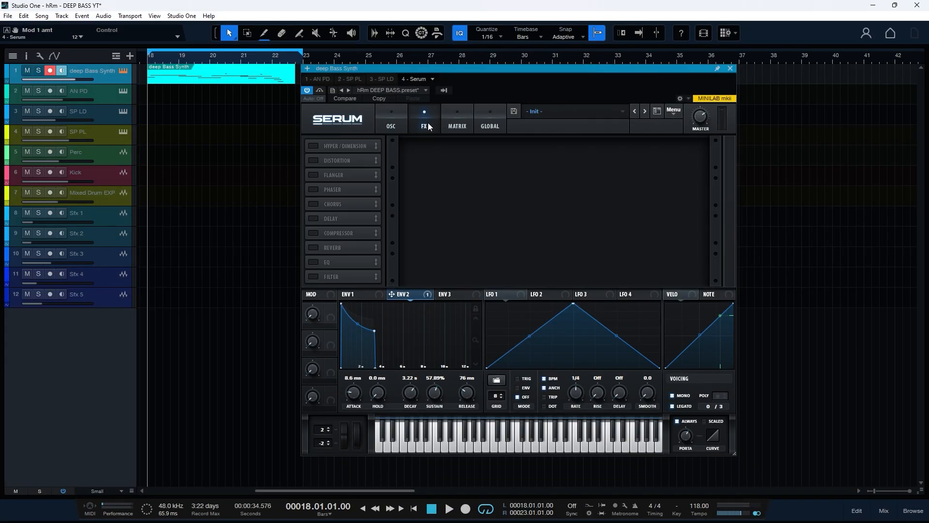
left_click(315, 160)
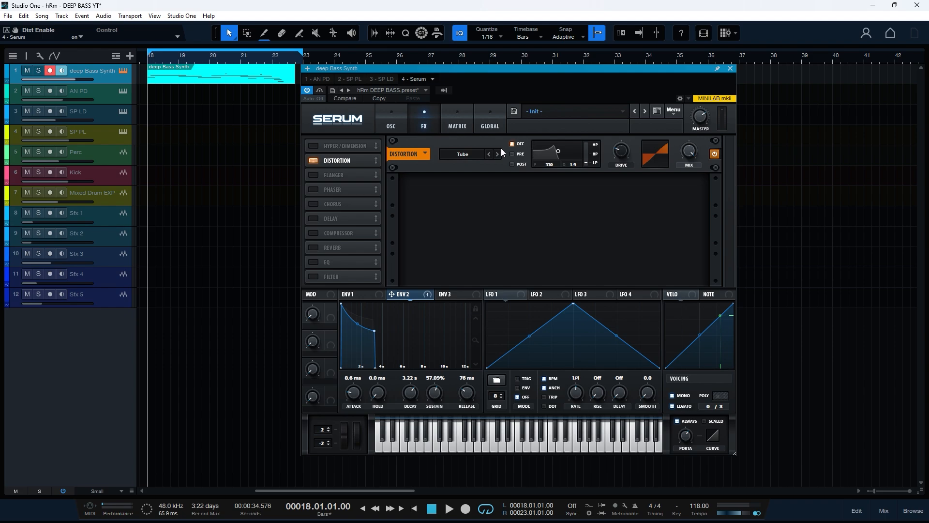
left_click_drag(559, 151, 606, 88)
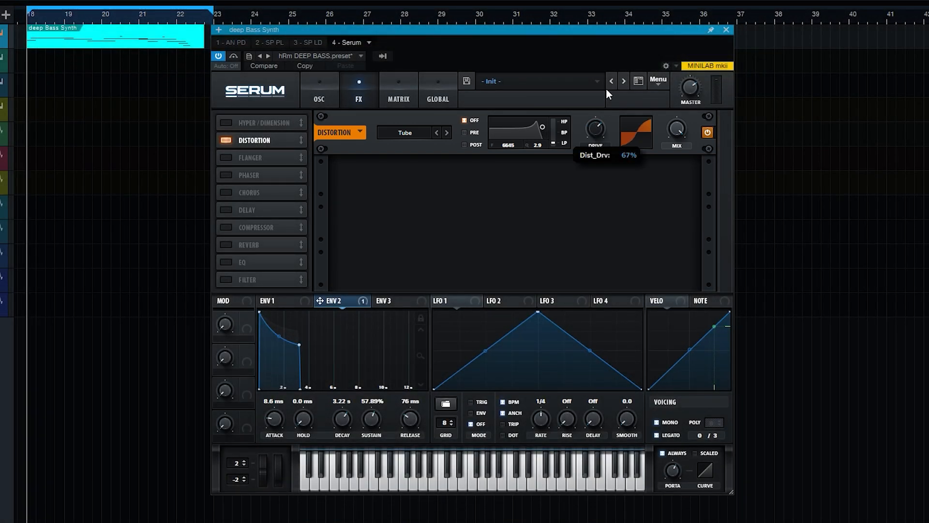
left_click_drag(675, 129, 678, 167)
Play the bass clip and compare its sound with the distortion bypassed and enabled
key("space")
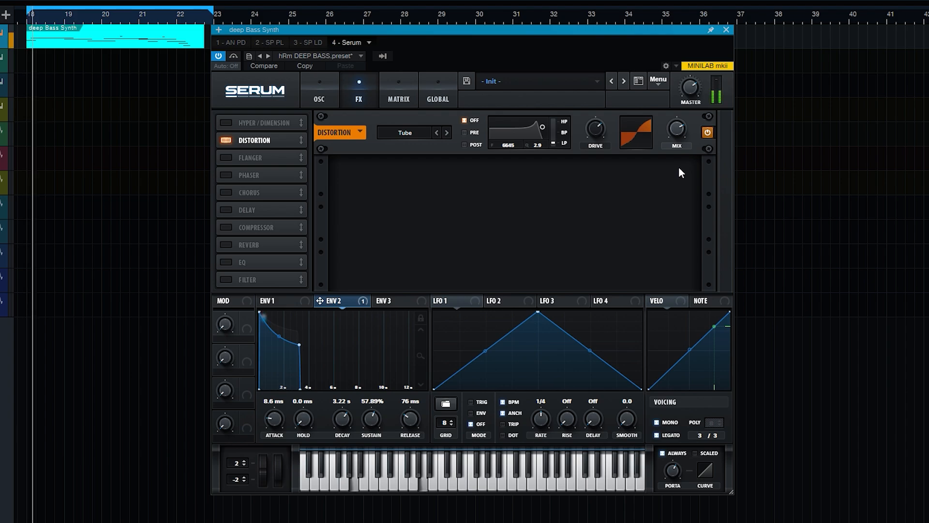
mouse_move(677, 135)
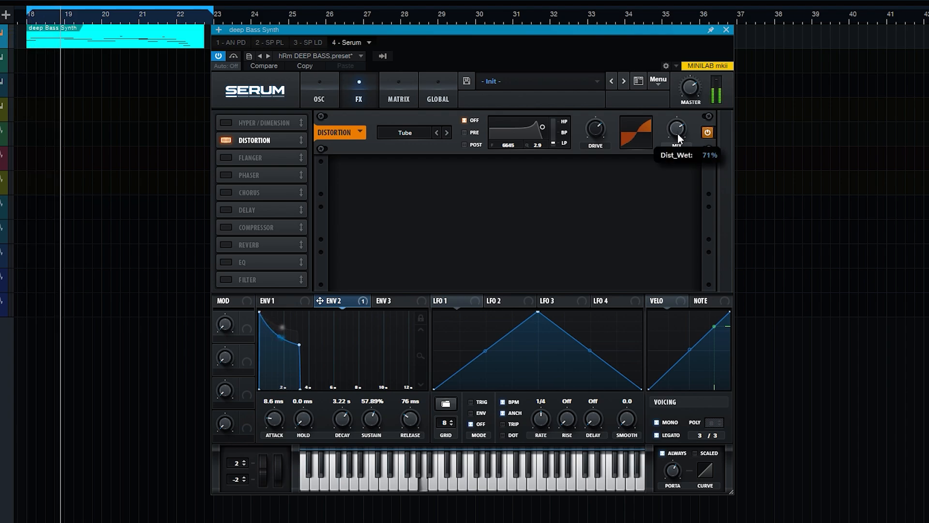
left_click(707, 133)
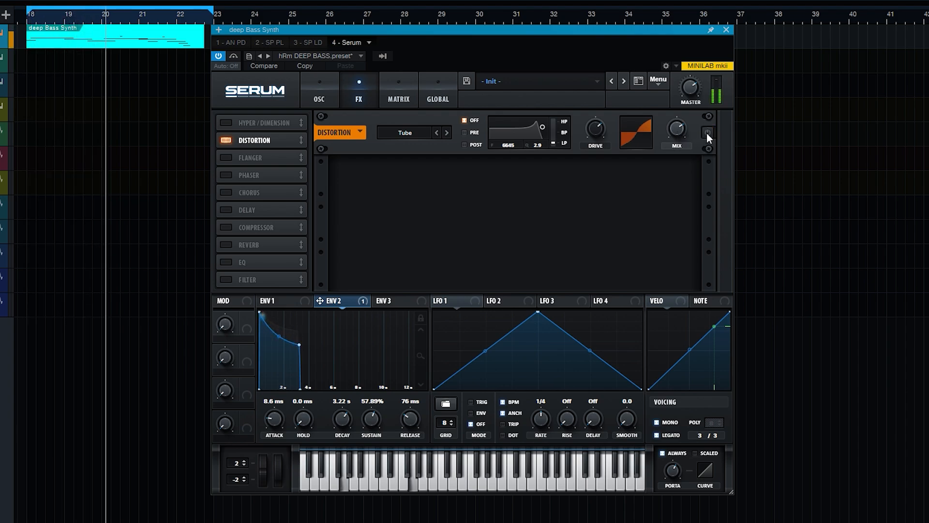
left_click(706, 132)
key("space")
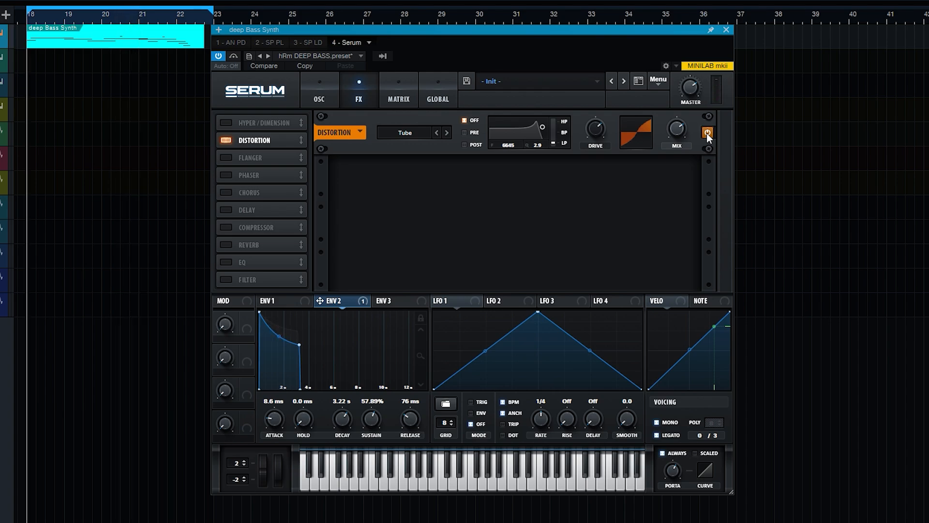
Add an EQ effect, lower its high band's frequency and gain, set that band's Q to 82%, and audition the bass clip
left_click(226, 262)
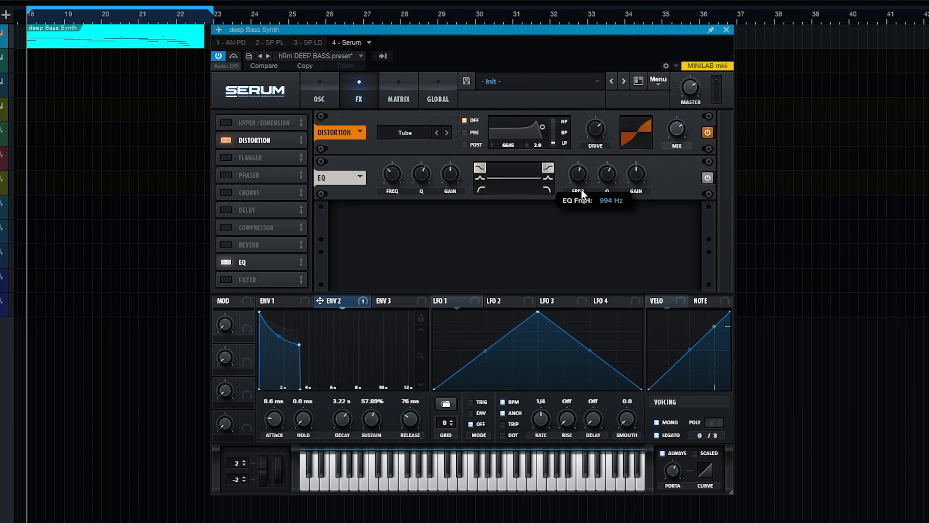
left_click_drag(606, 174, 618, 143)
left_click_drag(642, 182, 644, 197)
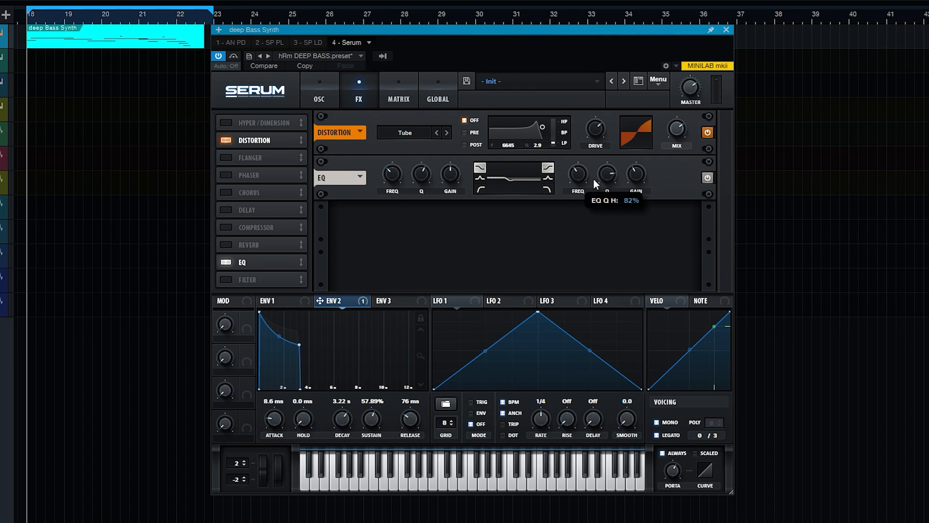
key("space")
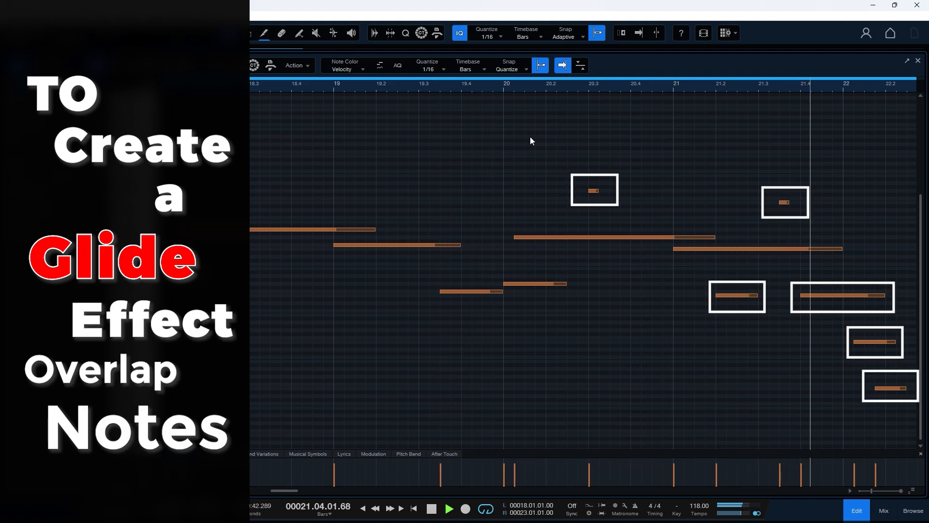
key("space")
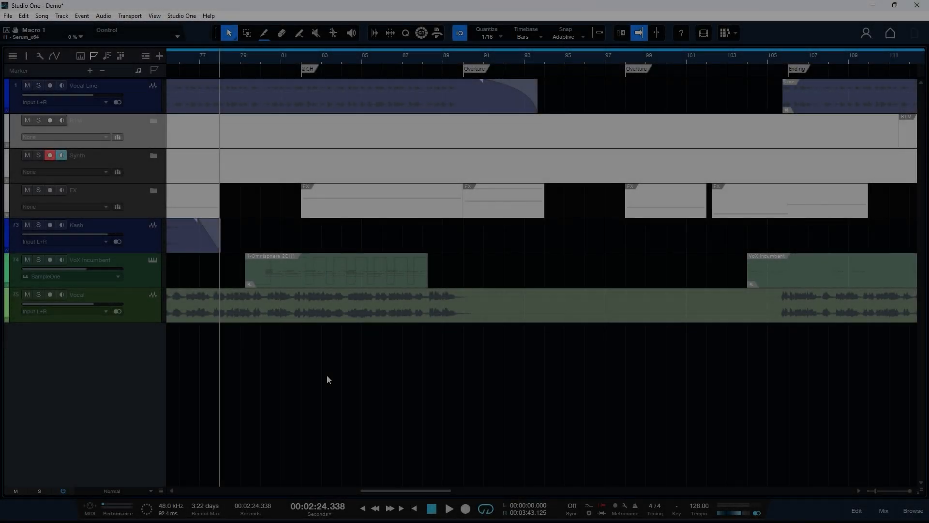
Play the Demo song and expand the FX, Synth and RTM folder tracks to examine the arrangement around the Serum Bass track
key("space")
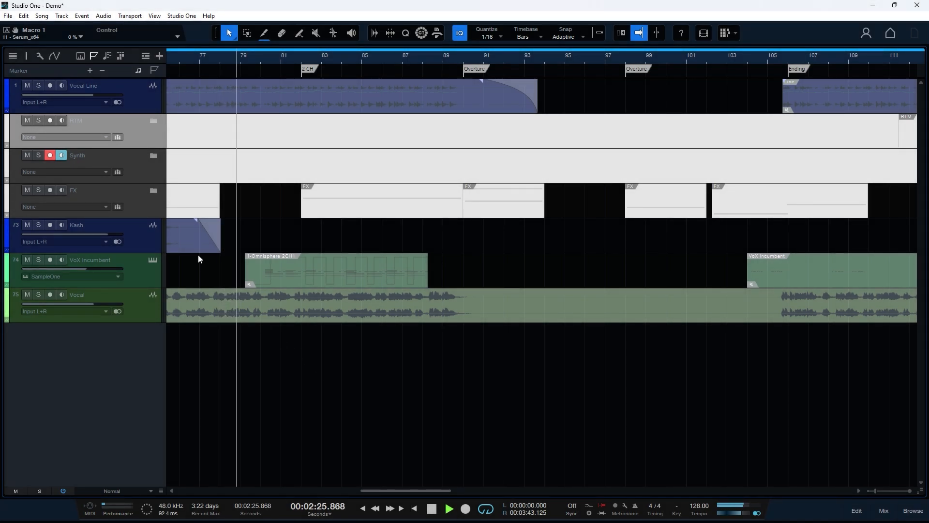
left_click(154, 190)
left_click(154, 157)
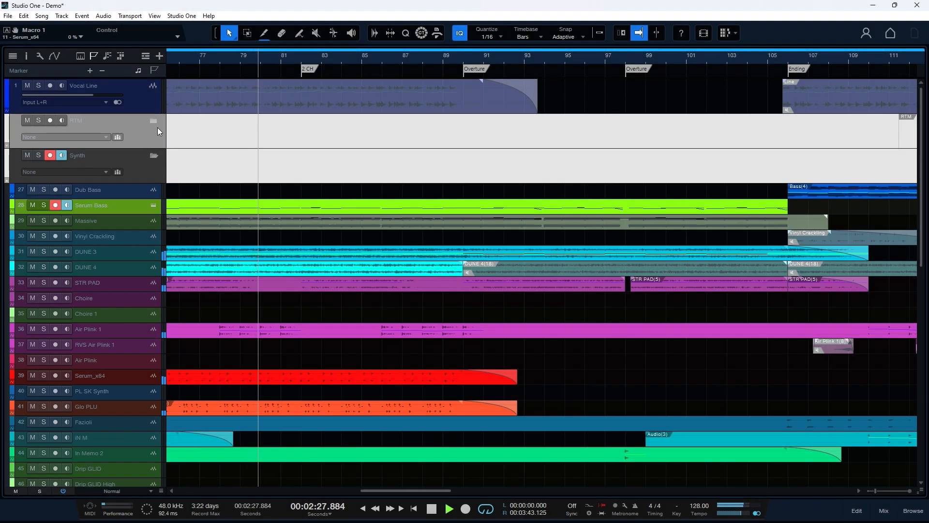
left_click(154, 121)
scroll(350, 254, "down", 1)
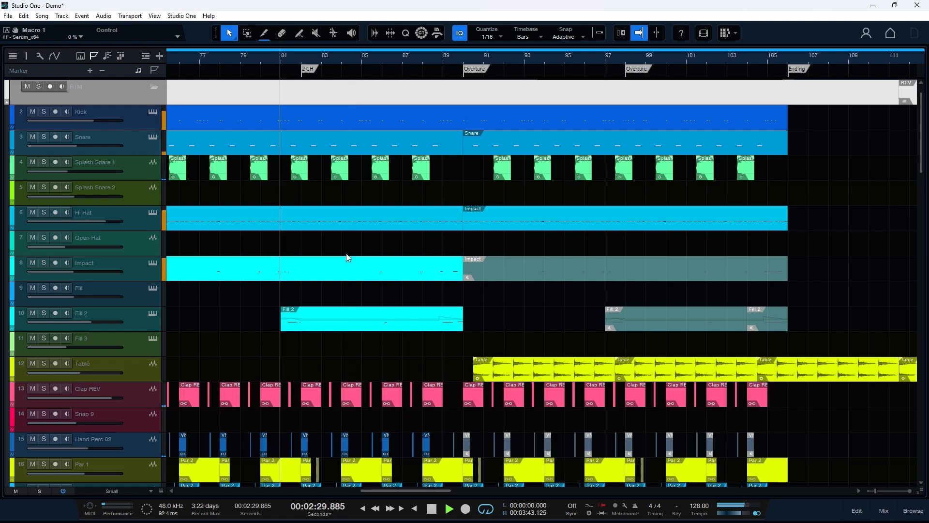
scroll(347, 253, "up", 1)
scroll(346, 255, "down", 15)
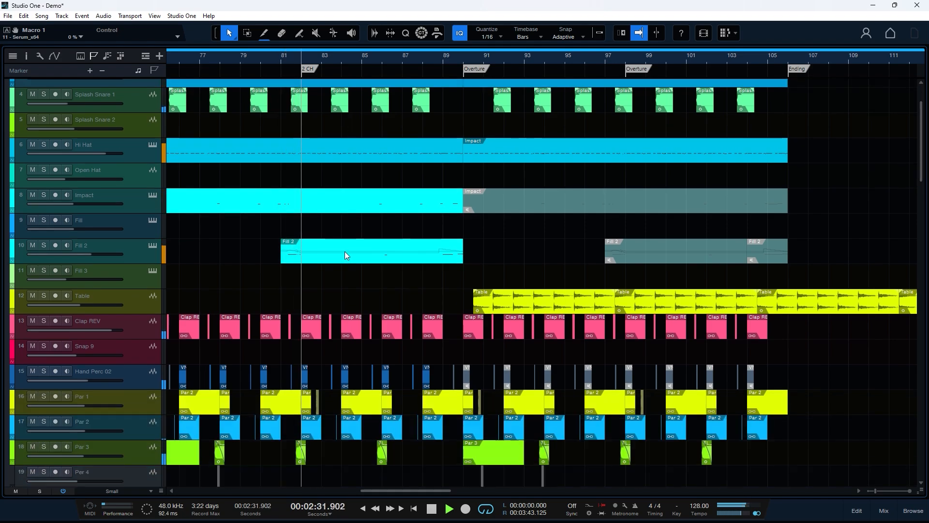
scroll(344, 251, "down", 8)
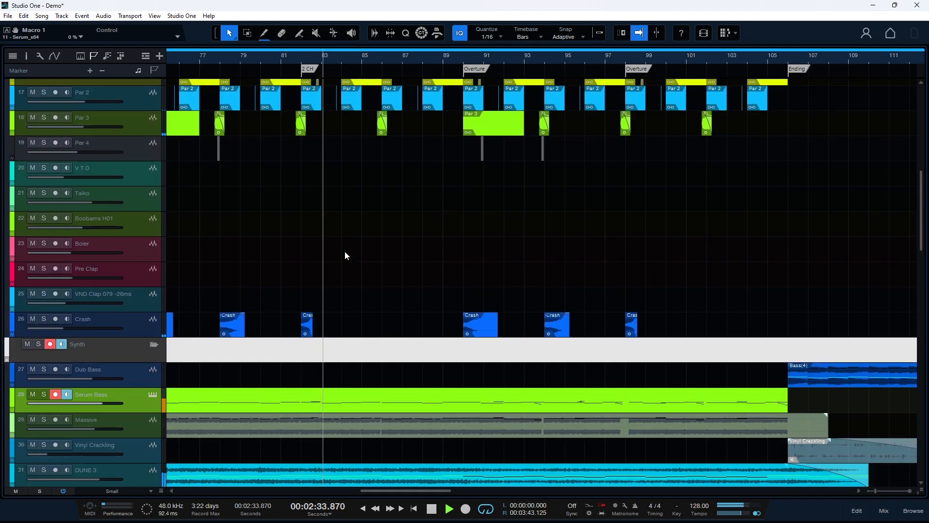
Inspect the Serum Bass instrument during playback, show the mix console, and close the synth window to examine the channel levels
left_click(153, 229)
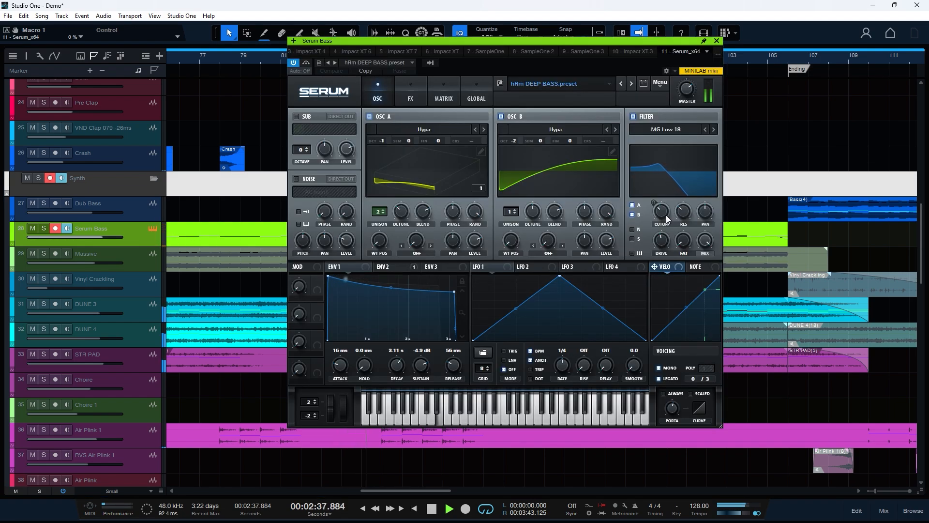
key("F3")
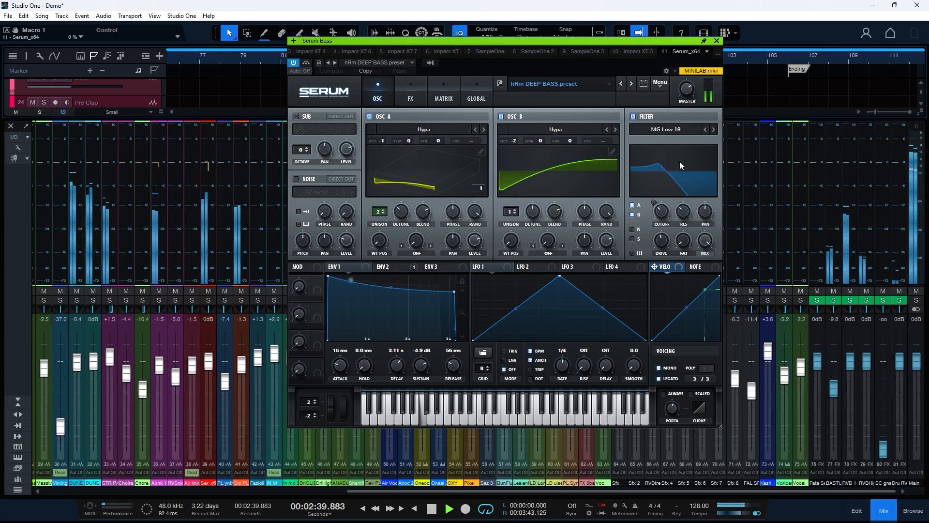
left_click(716, 42)
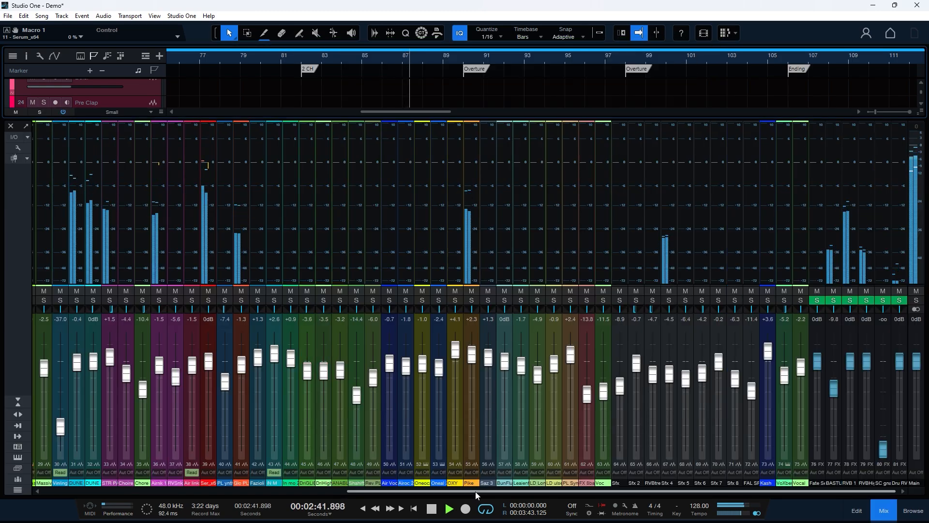
left_click_drag(475, 491, 423, 498)
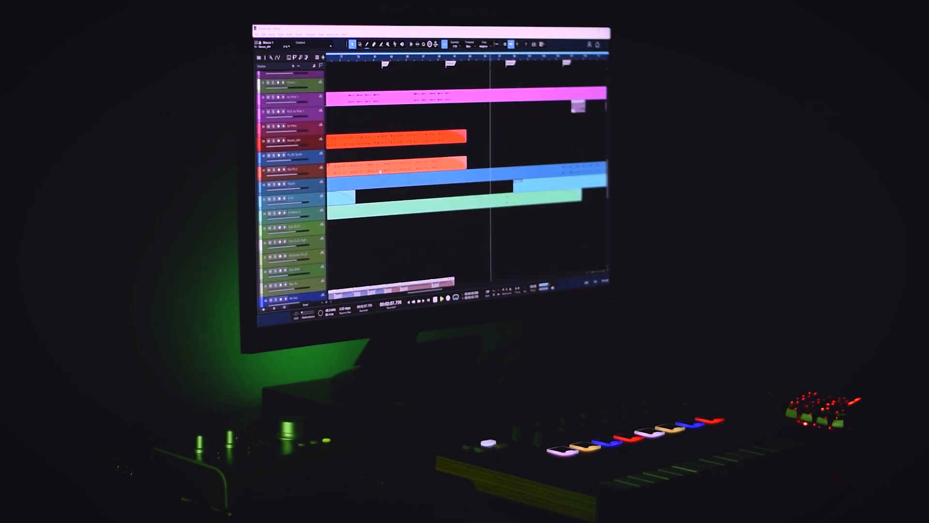
Select the Air Voc 2 track, show the mix console and inspect that channel's Spectrum Meter
left_click(316, 237)
key("F3")
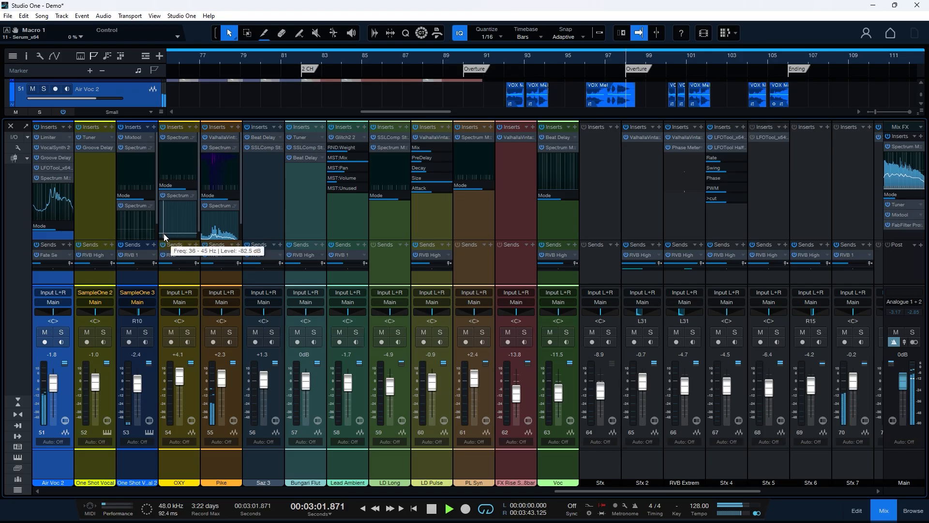
left_click_drag(585, 490, 521, 493)
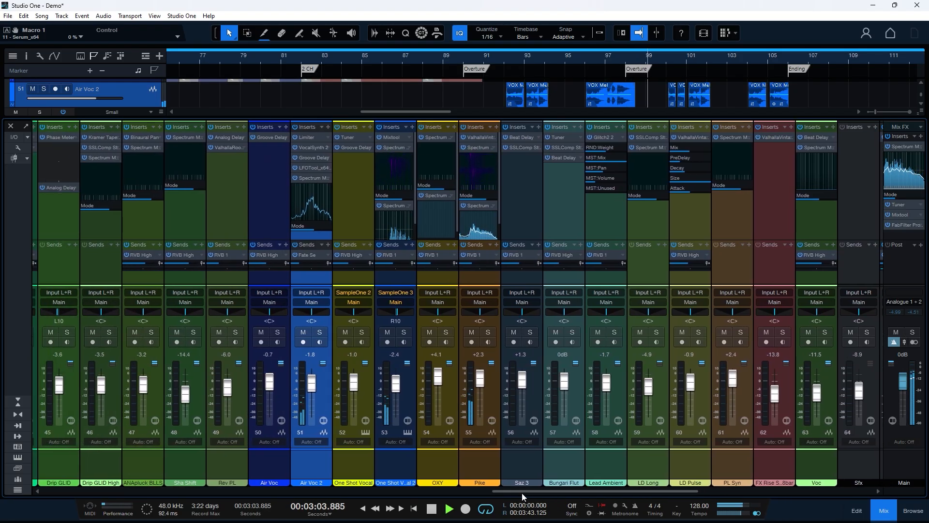
left_click(309, 179)
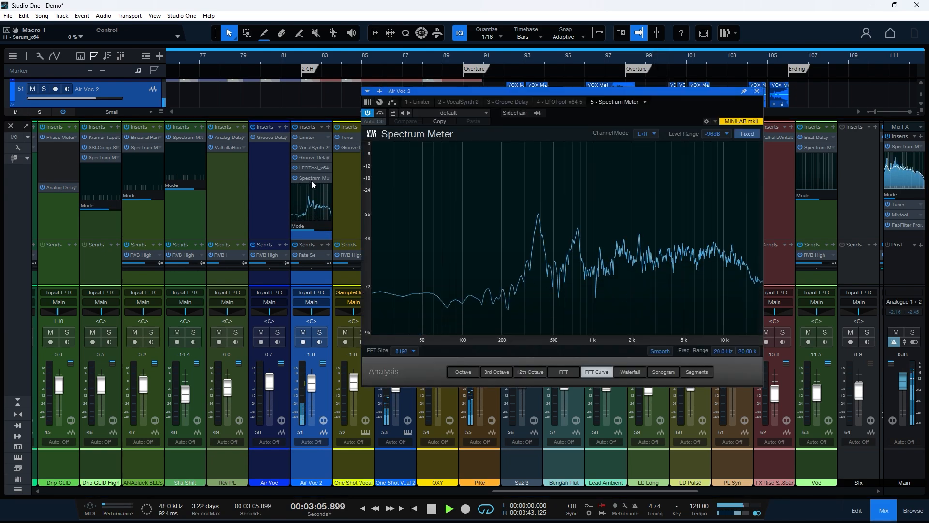
left_click(756, 91)
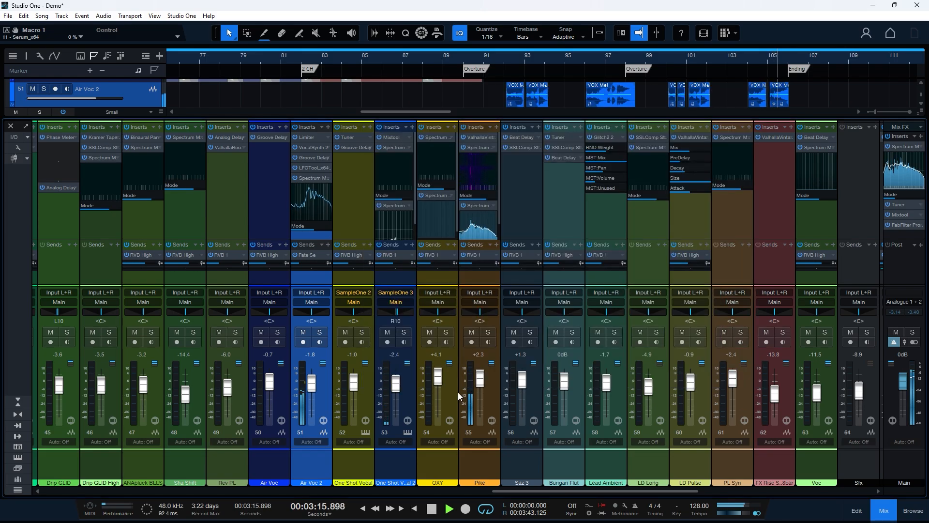
left_click_drag(506, 492, 511, 492)
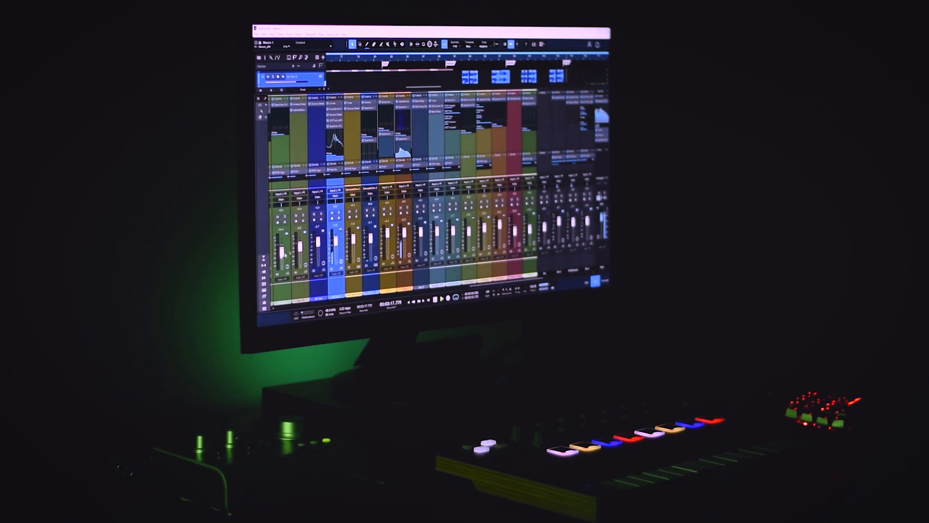
Examine the console with narrow channels, collapse the expanded Air Voc 2 channel, and return to wide channels
left_click(264, 264)
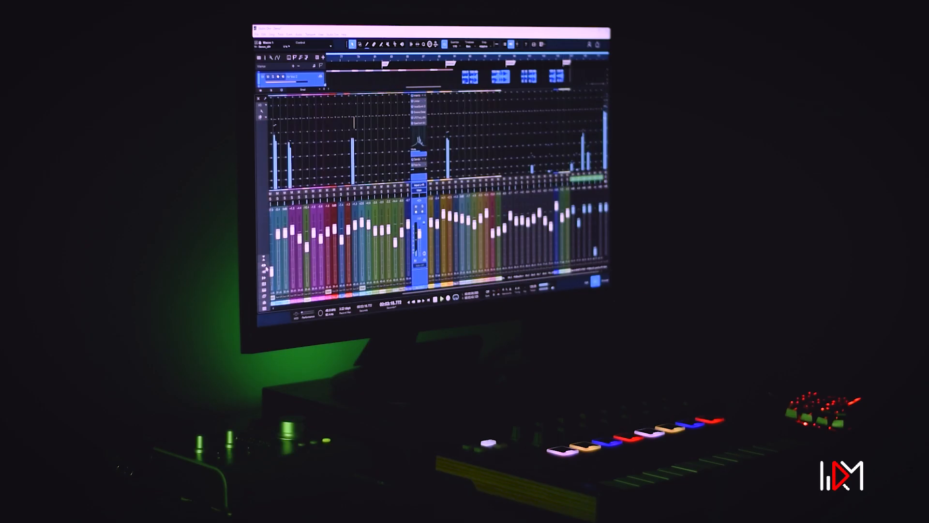
left_click(420, 179)
mouse_move(437, 288)
left_mouse_down()
mouse_move(345, 303)
mouse_move(442, 293)
left_mouse_up()
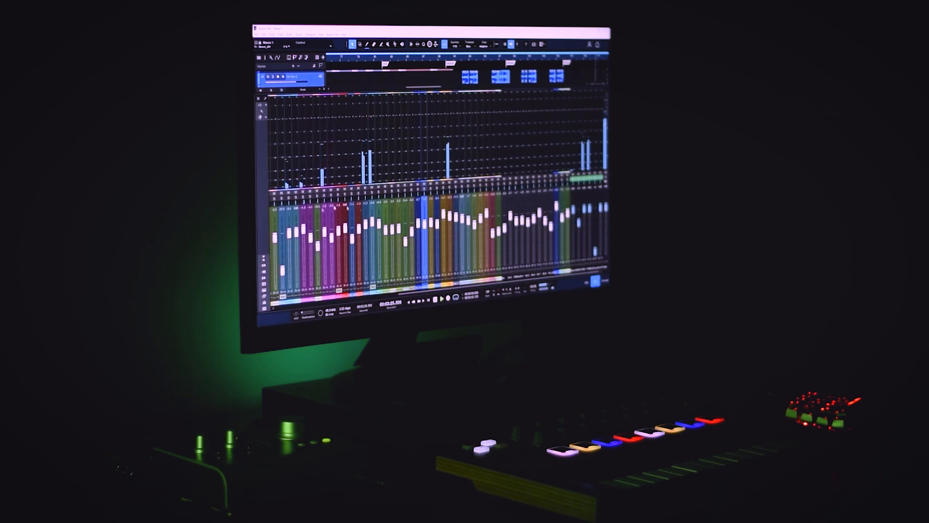
left_click(265, 266)
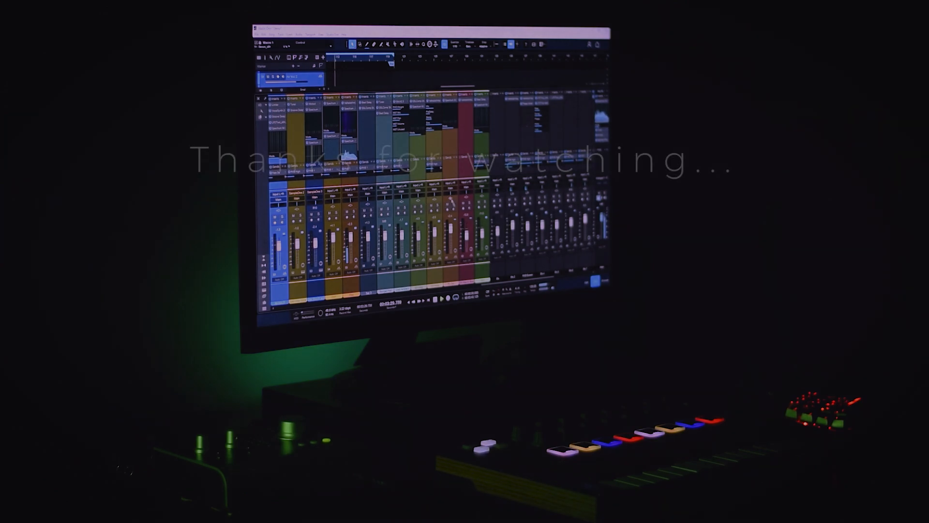
Close the mix console and look over the whole song's tracks in the arrangement
left_click(260, 99)
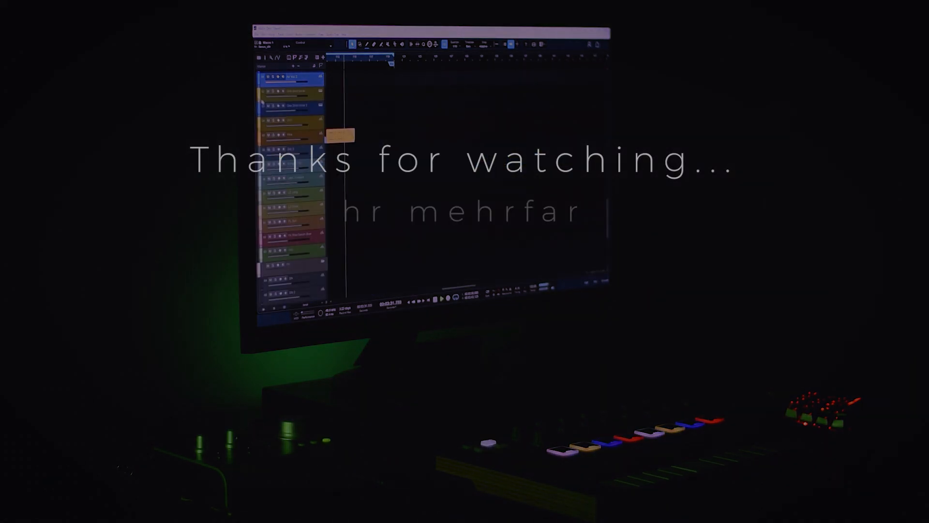
scroll(397, 116, "down", 5)
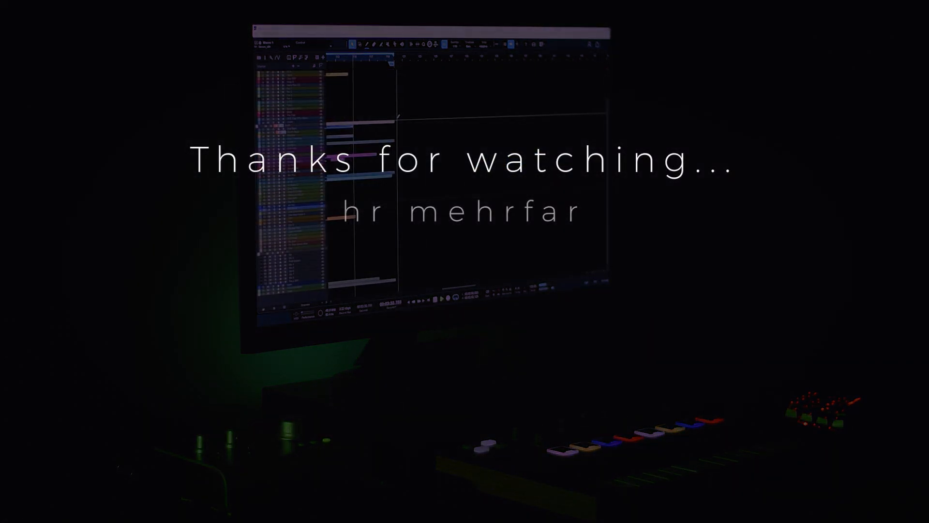
scroll(398, 117, "down", 1)
scroll(387, 107, "left", 4)
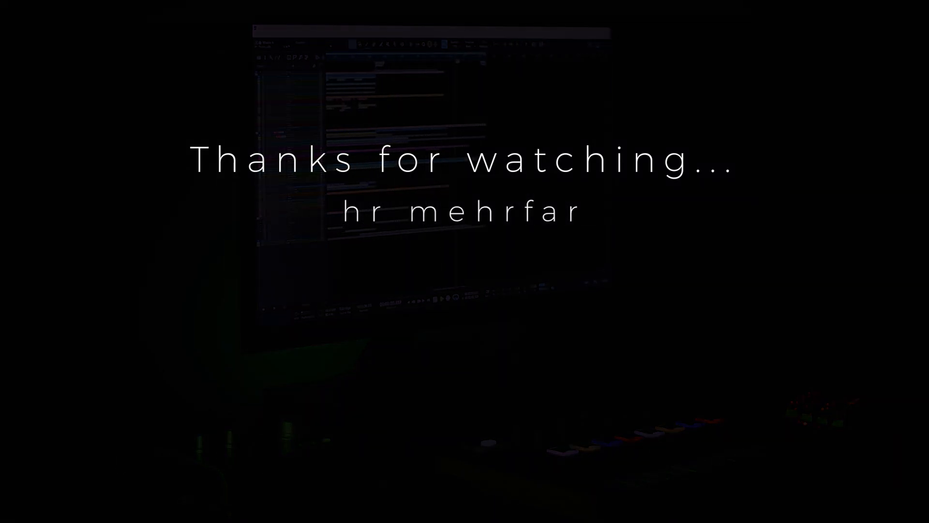